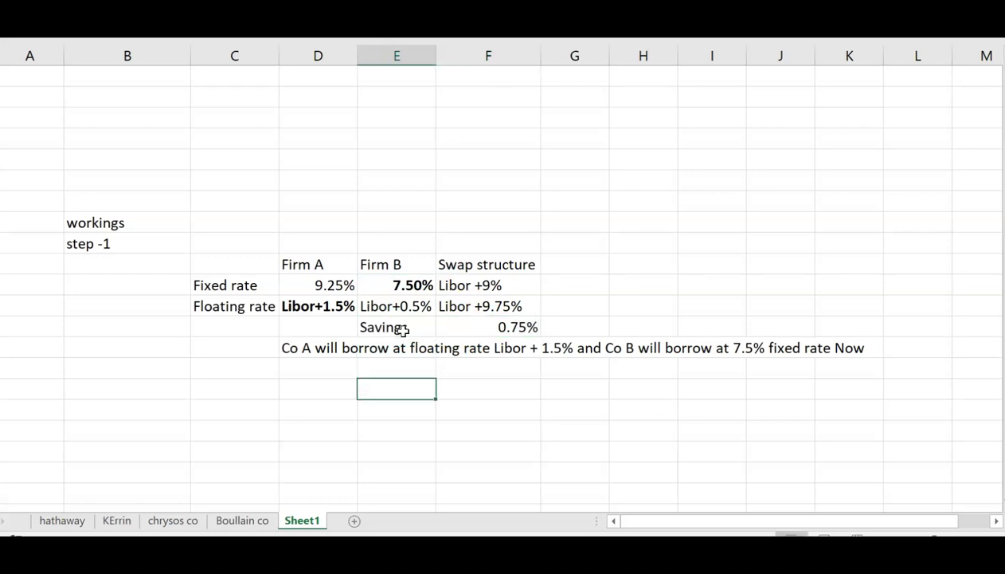
# Add the 'Step -2' label, the 'Distribute the savings' heading, and Firm A and Firm B labels.
pyautogui.write('Step -2')
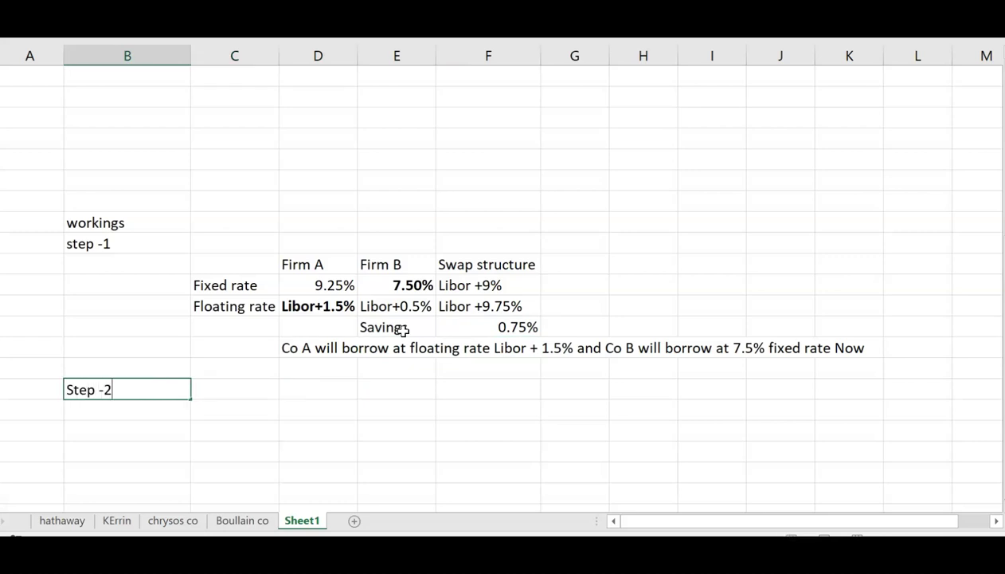
pyautogui.press('Tab')
pyautogui.write('Distribute the savings')
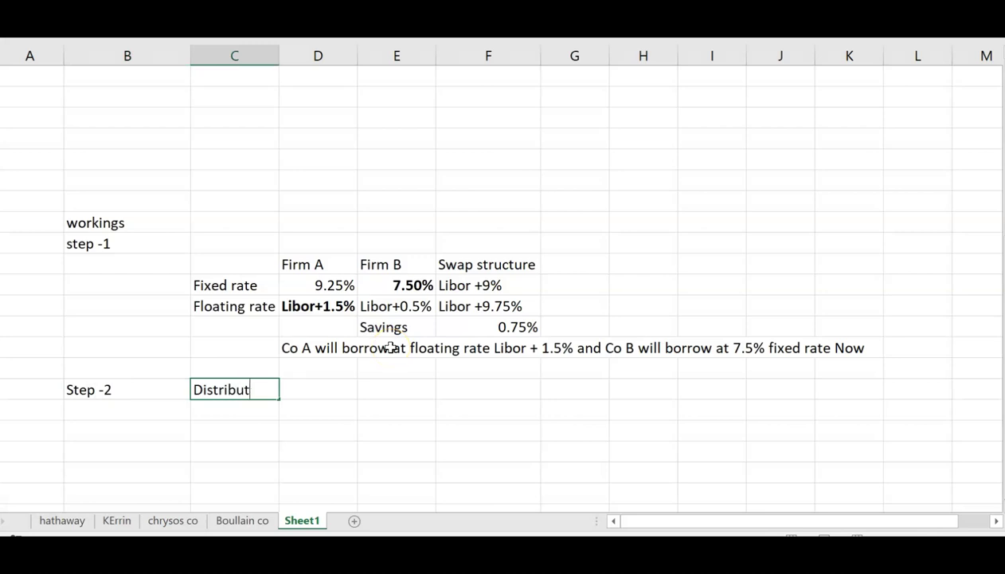
pyautogui.press('Return')
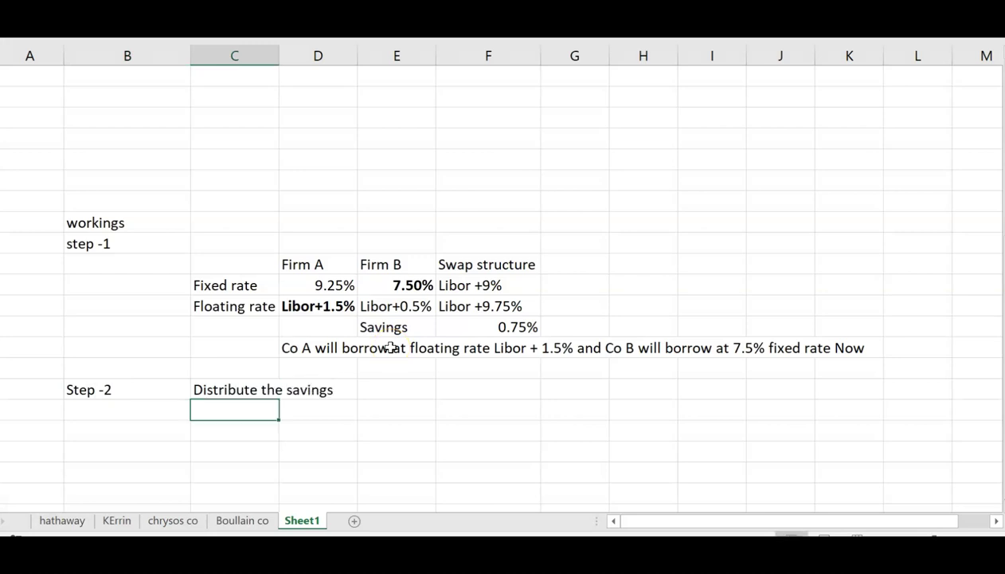
pyautogui.write('Firm A')
pyautogui.press('Return')
pyautogui.write('Firm ')
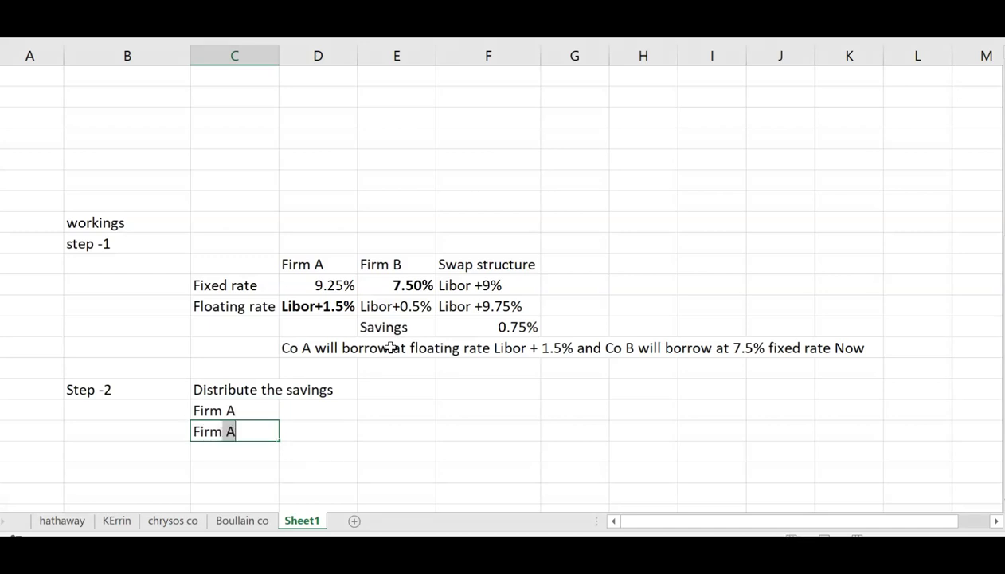
pyautogui.write('B')
pyautogui.press('Tab')
# Enter Firm A's share as =0.75%*1/3 and Firm B's as =0.75%*2/3.
pyautogui.press('Up')
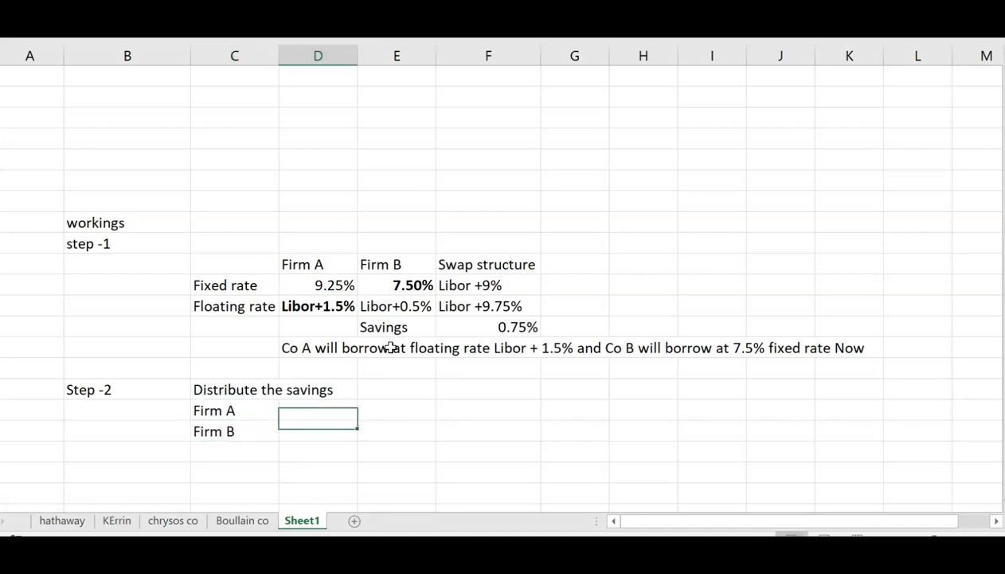
pyautogui.write('=0.75%')
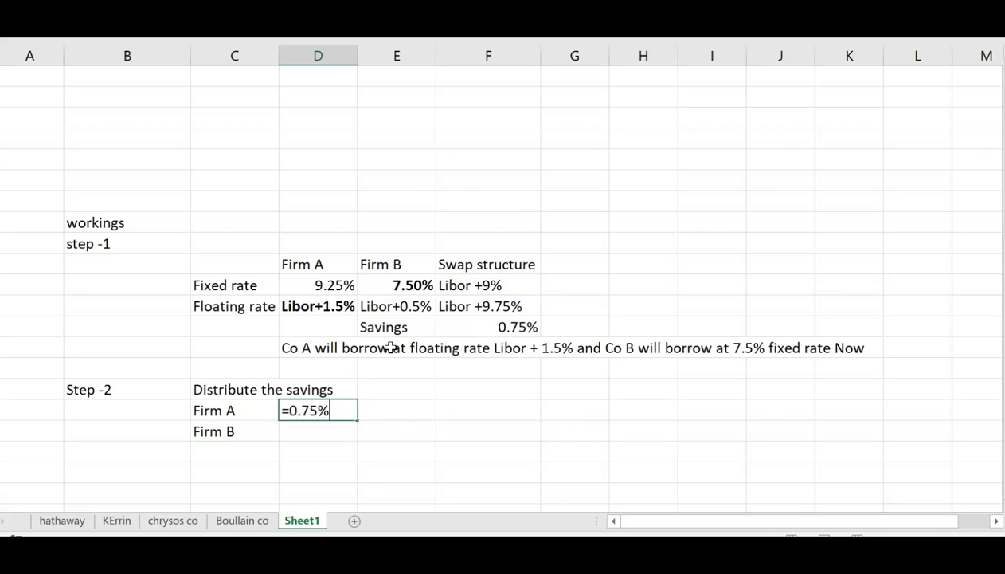
pyautogui.write('81/3')
pyautogui.press('BackSpace')
pyautogui.press('BackSpace')
pyautogui.press('BackSpace')
pyautogui.press('BackSpace')
pyautogui.write('*1/3')
pyautogui.press('Return')
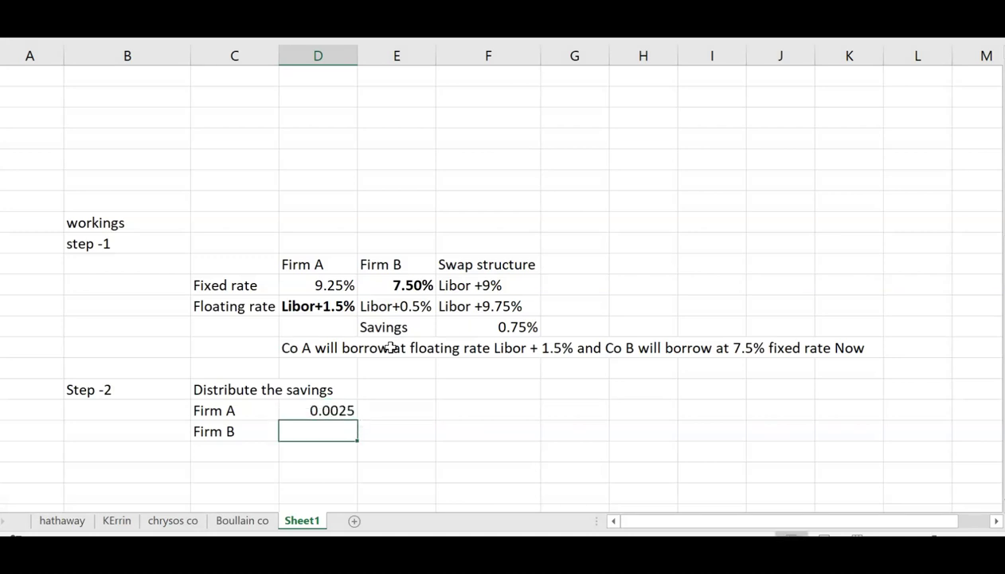
pyautogui.write('=')
pyautogui.write('0.75%*2/3')
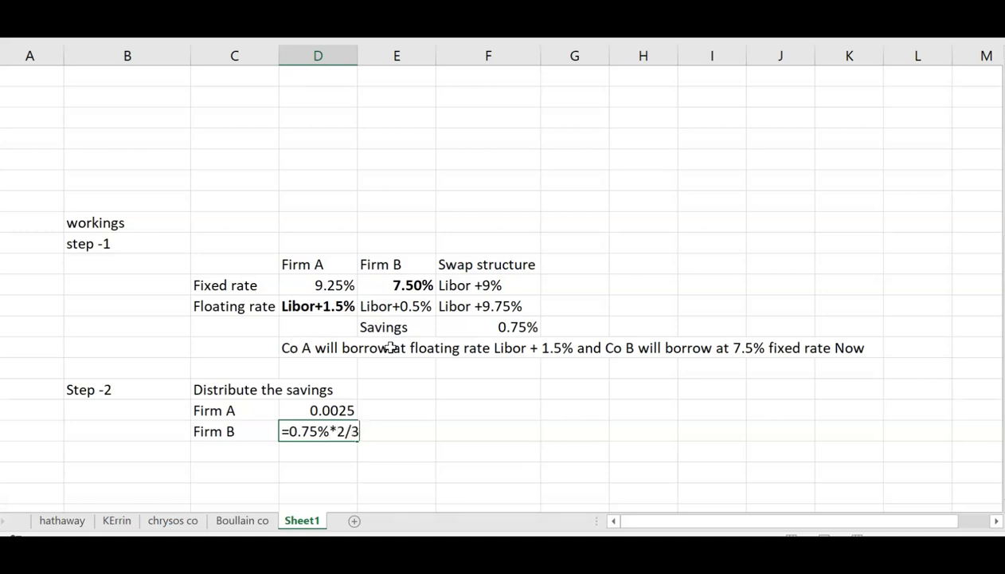
pyautogui.press('Return')
# Format both shares as percentages with two decimals, showing 0.25% and 0.50%.
pyautogui.moveTo(338, 409); pyautogui.dragTo(337, 432)
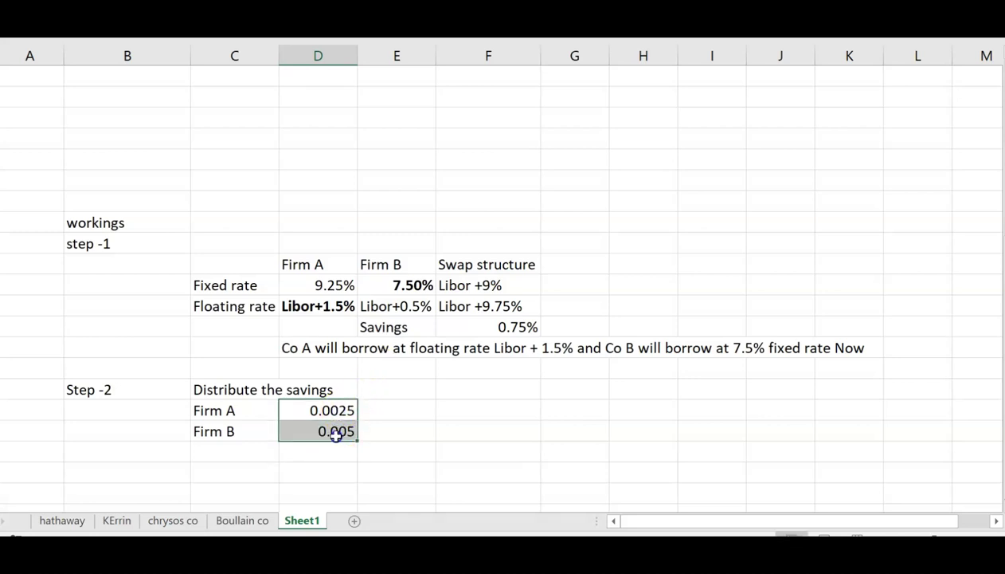
pyautogui.hotkey('ctrl', 'shift', '5')
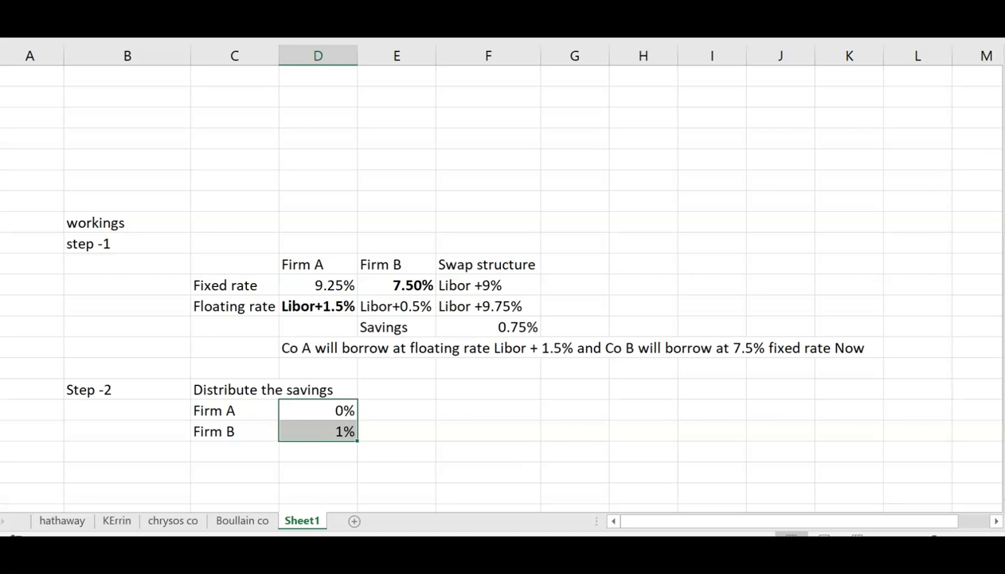
pyautogui.hotkey('alt', 'h')
pyautogui.press('0')
pyautogui.hotkey('alt', 'h')
pyautogui.press('0')
pyautogui.click(406, 391)
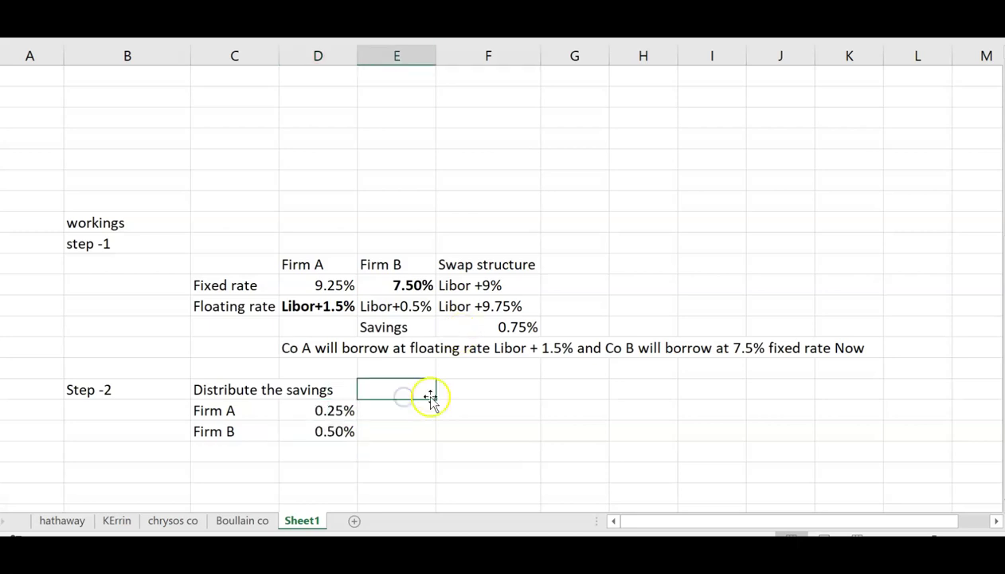
pyautogui.click(115, 472)
# Add the 'Step-3' label with the heading 'Calculate Net savings', fixing its typo.
pyautogui.write('Step-3')
pyautogui.press('Return')
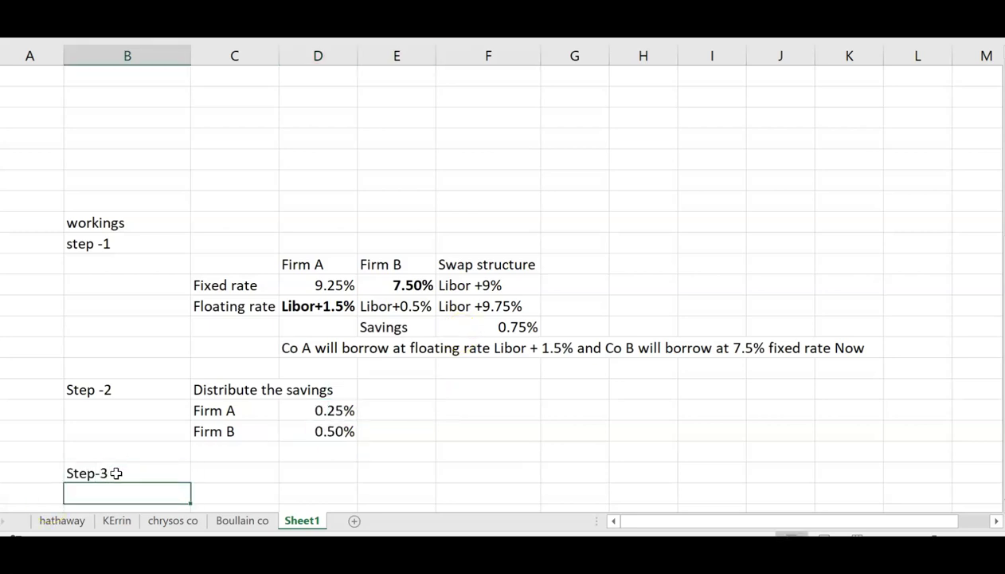
pyautogui.press('Up')
pyautogui.press('Right')
pyautogui.write('Calculate Net savinsg')
pyautogui.press('Return')
pyautogui.press('Up')
pyautogui.press('F2')
pyautogui.press('BackSpace')
pyautogui.press('BackSpace')
pyautogui.write('gs')
pyautogui.press('Return')
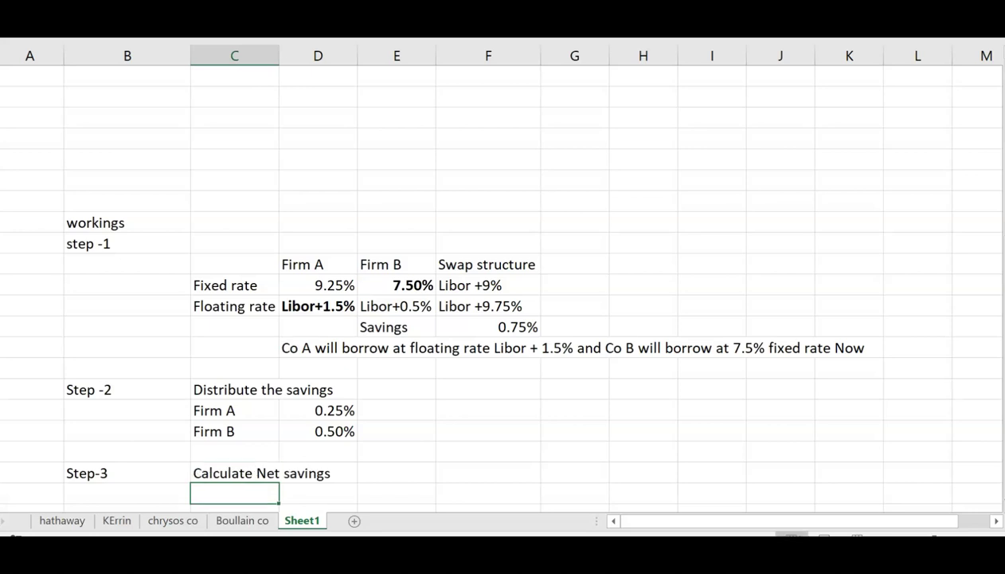
# Copy the Firm A and Firm B share rows below the net savings heading.
pyautogui.moveTo(254, 410); pyautogui.dragTo(303, 434)
pyautogui.hotkey('ctrl', 'c')
pyautogui.click(258, 493)
pyautogui.hotkey('ctrl', 'v')
pyautogui.scroll(-2, 258, 494)
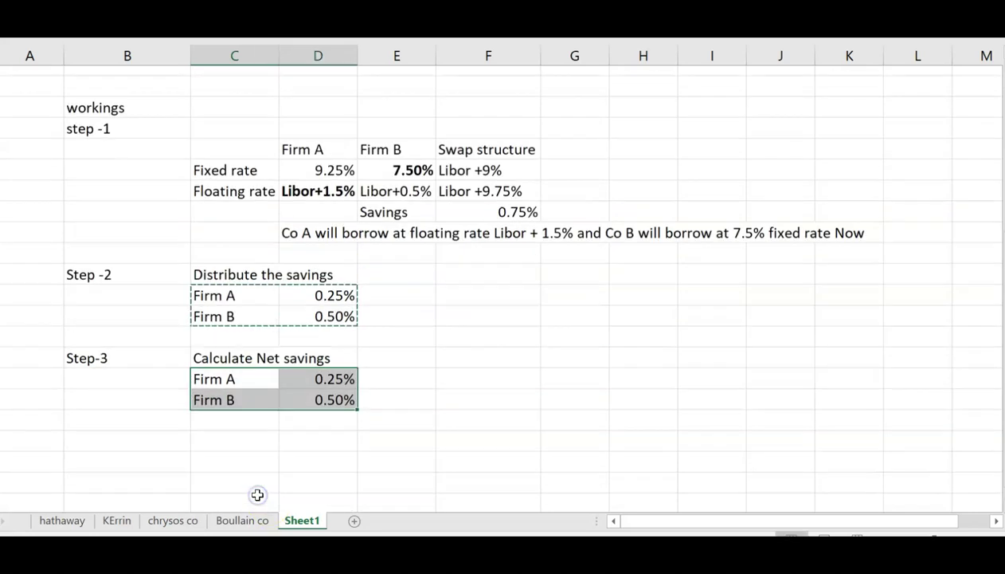
# Enter a 0.10% deduction beside each firm's share.
pyautogui.click(394, 368)
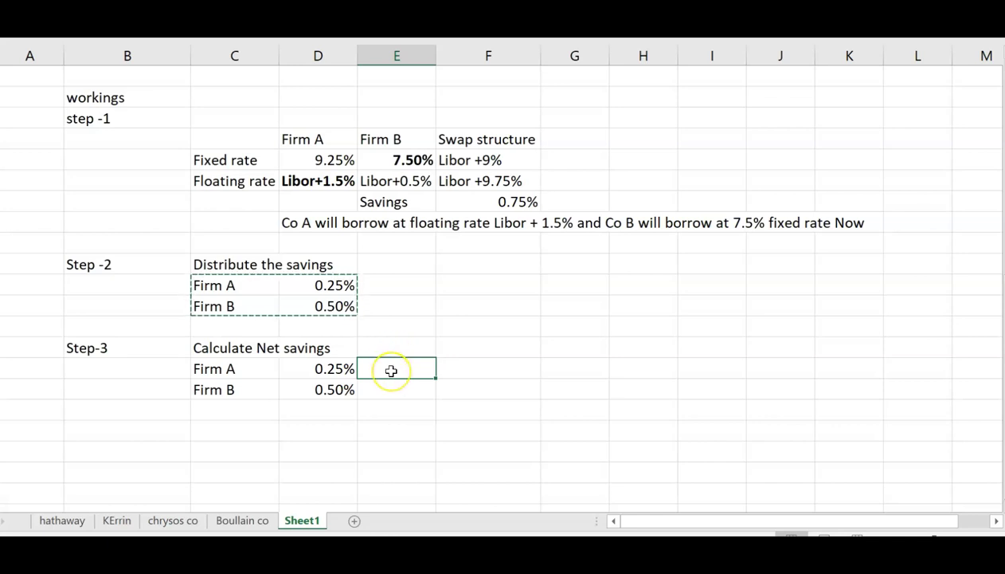
pyautogui.write('0.10%')
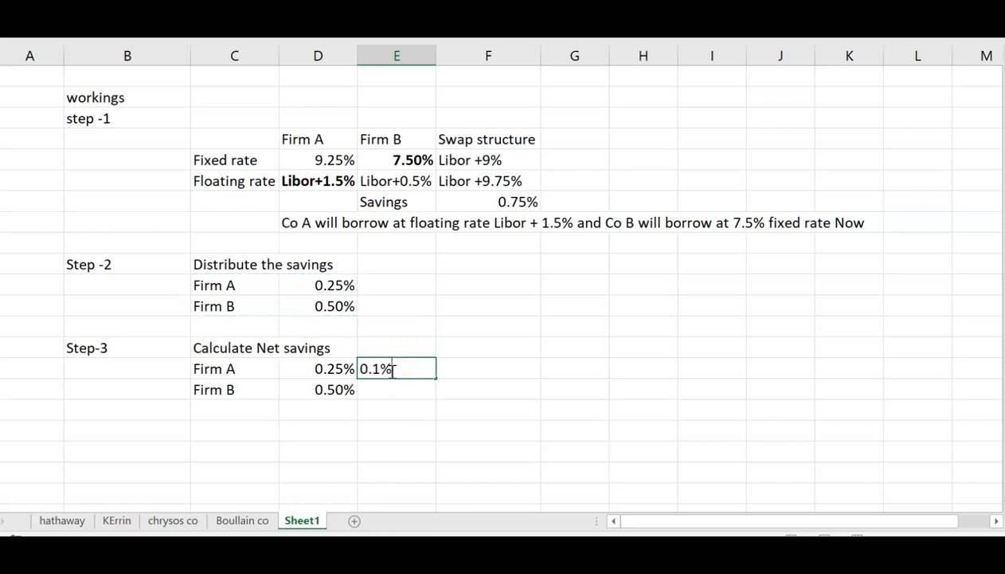
pyautogui.press('Return')
pyautogui.write('0.1%')
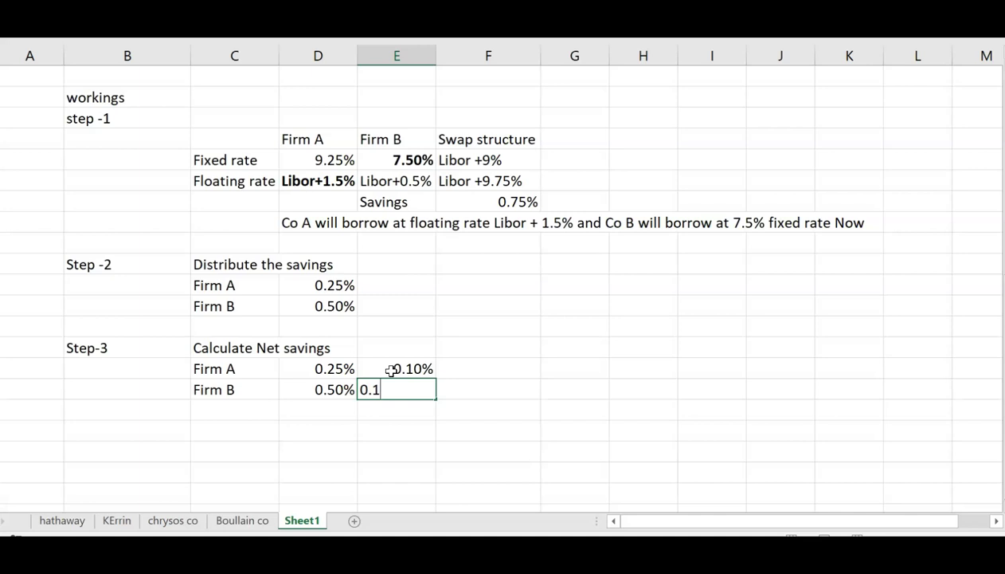
pyautogui.press('Tab')
# Add a 'Net savings' column: share minus deduction, giving 0.15% and 0.40%.
pyautogui.press('Up')
pyautogui.press('Up')
pyautogui.write('Net savings')
pyautogui.press('Return')
pyautogui.write('=')
pyautogui.press('Left')
pyautogui.press('Left')
pyautogui.write('-')
pyautogui.press('Left')
pyautogui.press('Return')
pyautogui.press('Up')
pyautogui.hotkey('ctrl', 'c')
pyautogui.press('Down')
pyautogui.hotkey('ctrl', 'v')
pyautogui.press('Escape')
pyautogui.press('Down')
pyautogui.press('Left')
pyautogui.press('Left')
pyautogui.press('Left')
pyautogui.press('Left')
# Type the 'Step-4' label in the next row.
pyautogui.press('Down')
pyautogui.write('Step-4')
pyautogui.press('Return')
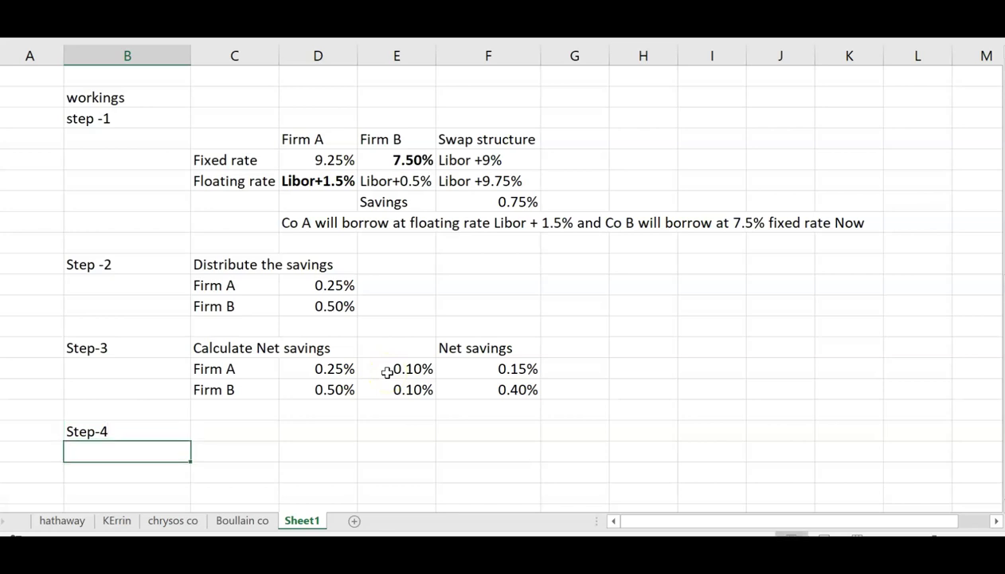
pyautogui.press('Right')
pyautogui.press('Left')
pyautogui.press('Right')
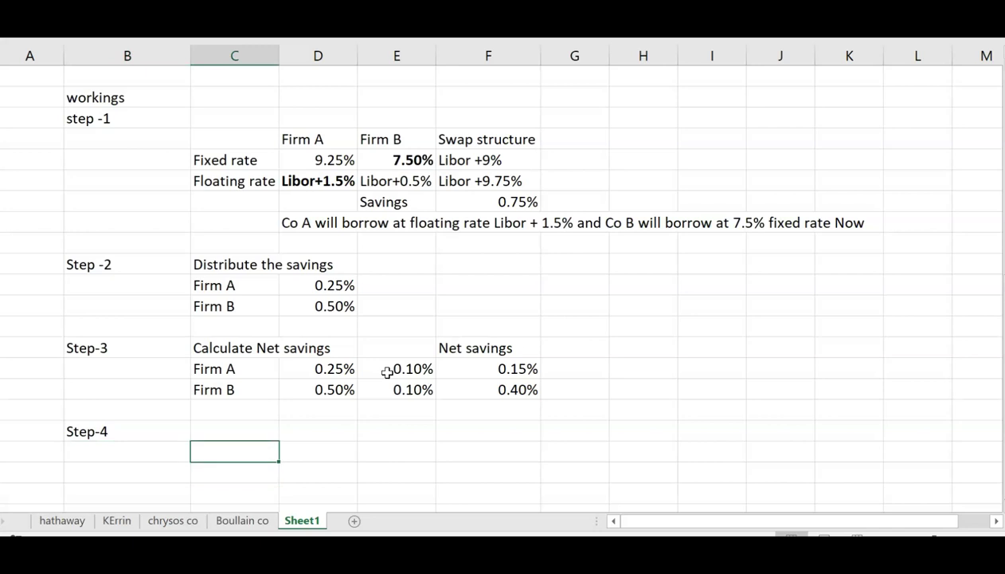
# Type the 'After Swap cost' heading beside Step-4.
pyautogui.scroll(-2, 387, 372)
pyautogui.write('After Swap cost')
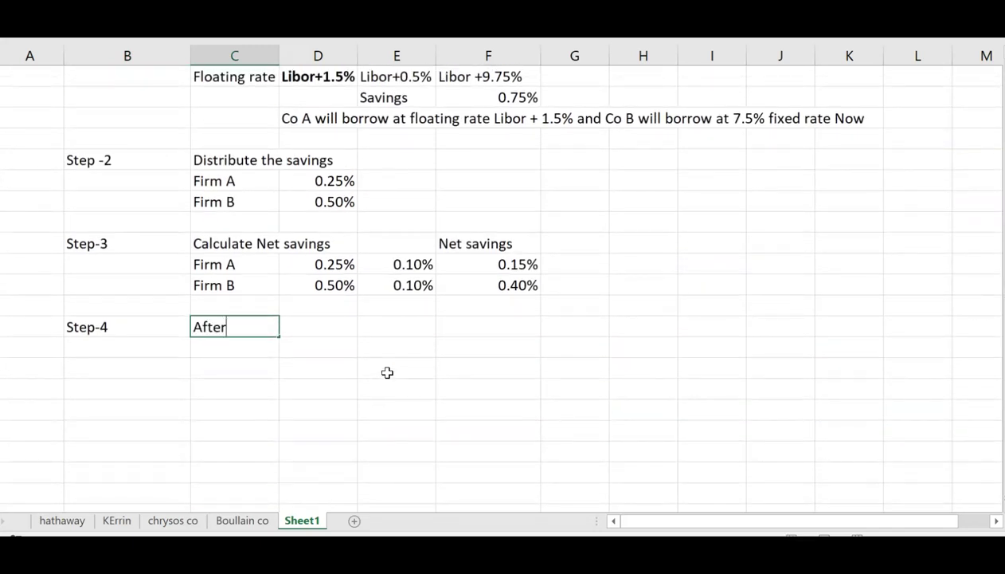
pyautogui.press('Return')
pyautogui.press('Return')
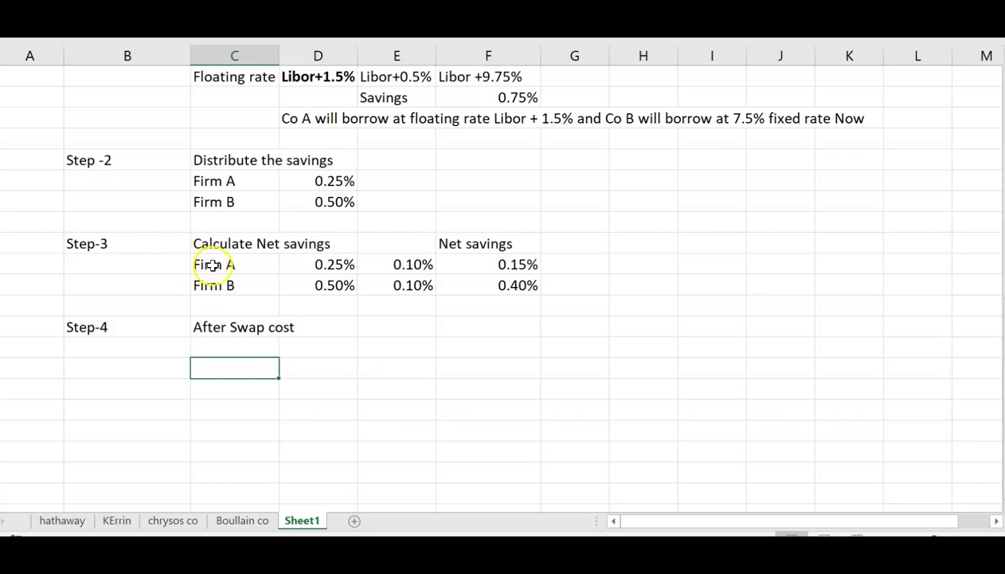
# Copy the Step-3 Firm A and Firm B labels to two rows below the heading.
pyautogui.moveTo(215, 266); pyautogui.dragTo(215, 284)
pyautogui.hotkey('ctrl', 'c')
pyautogui.press('Down')
pyautogui.press('Down')
pyautogui.press('Down')
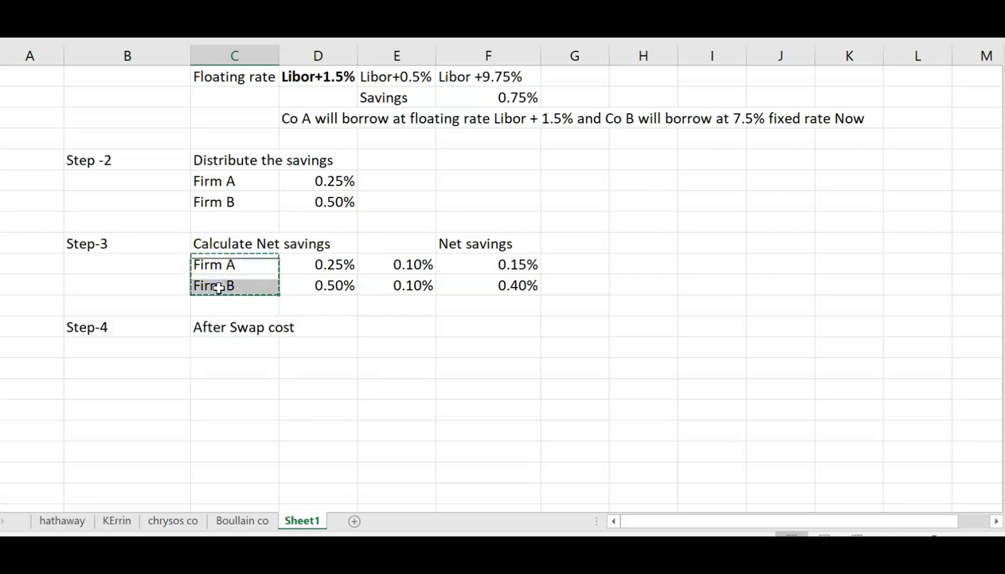
pyautogui.press('Down')
pyautogui.press('Down')
pyautogui.hotkey('ctrl', 'v')
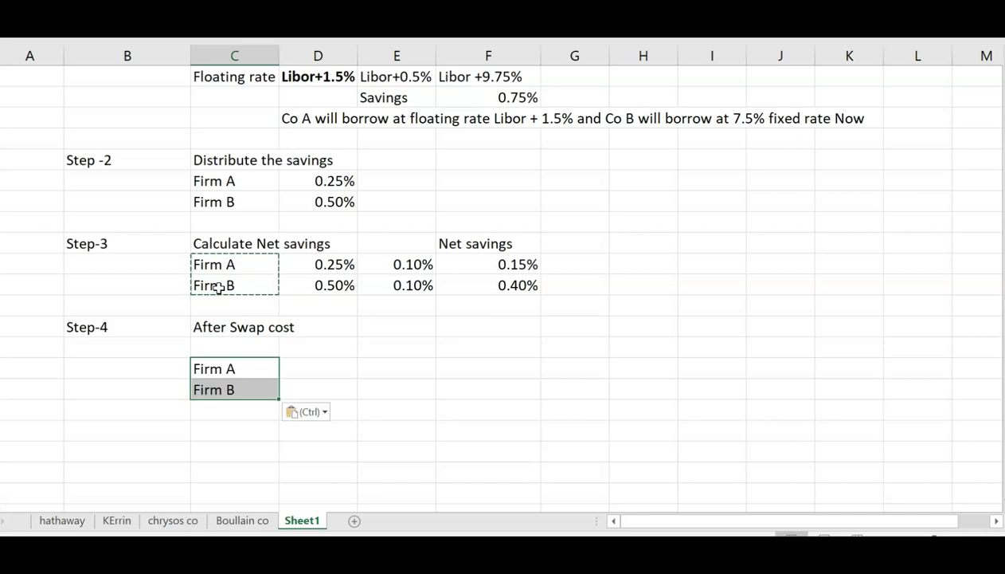
pyautogui.press('Escape')
pyautogui.scroll(2, 218, 289)
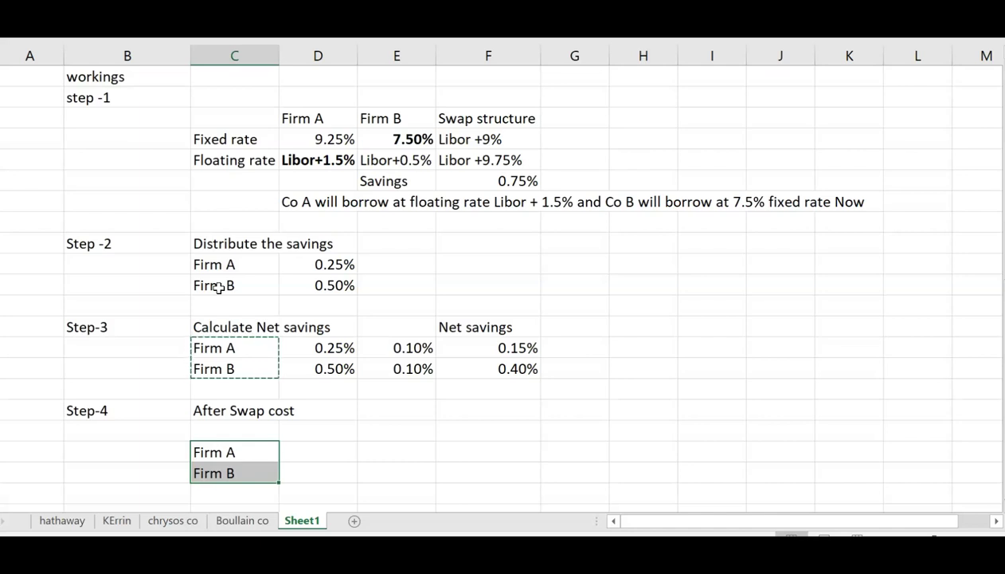
pyautogui.click(253, 403)
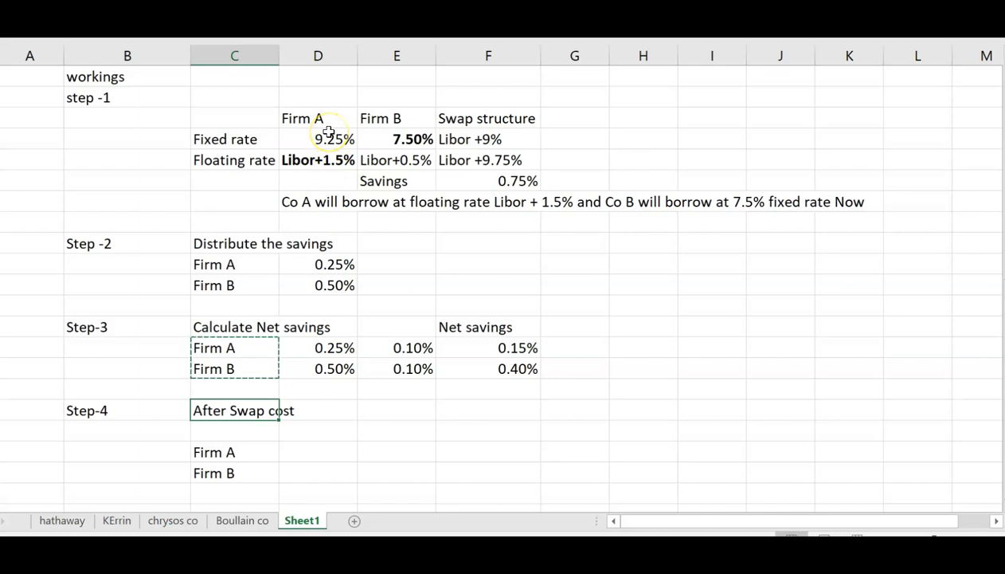
pyautogui.click(318, 160)
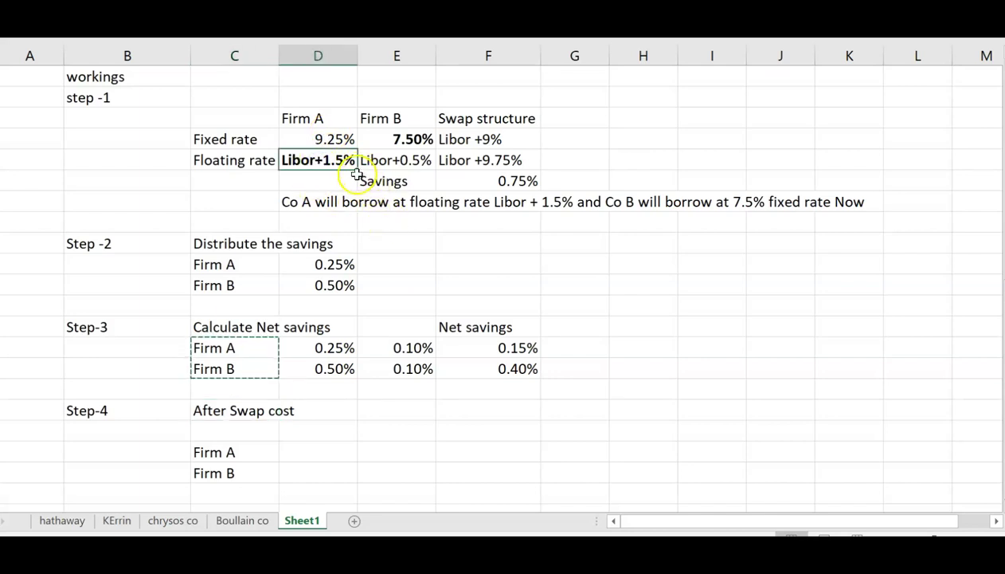
pyautogui.click(313, 392)
pyautogui.click(303, 459)
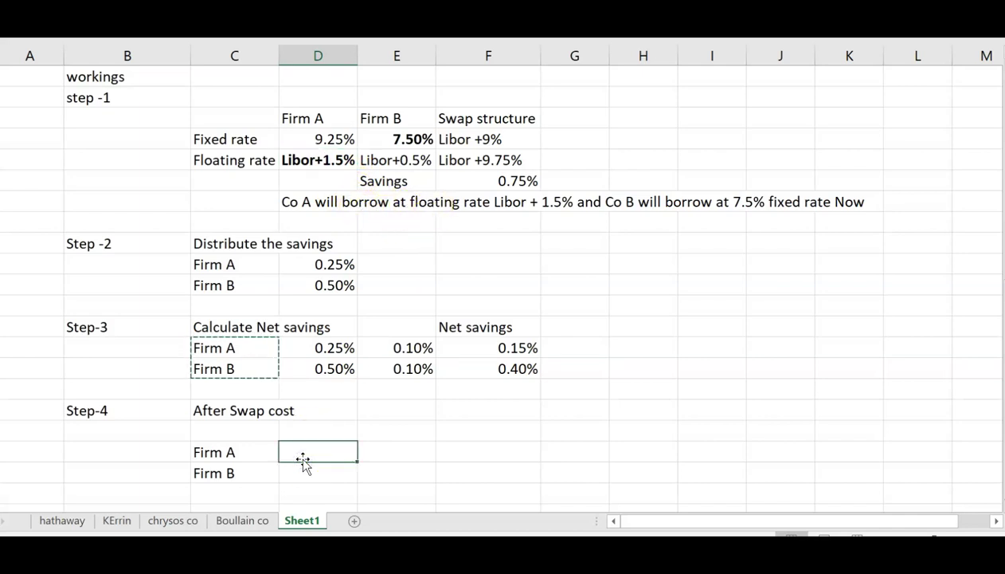
# Enter Firm A's 9.25% fixed rate and 0.15% net savings in its after-swap row.
pyautogui.write('9')
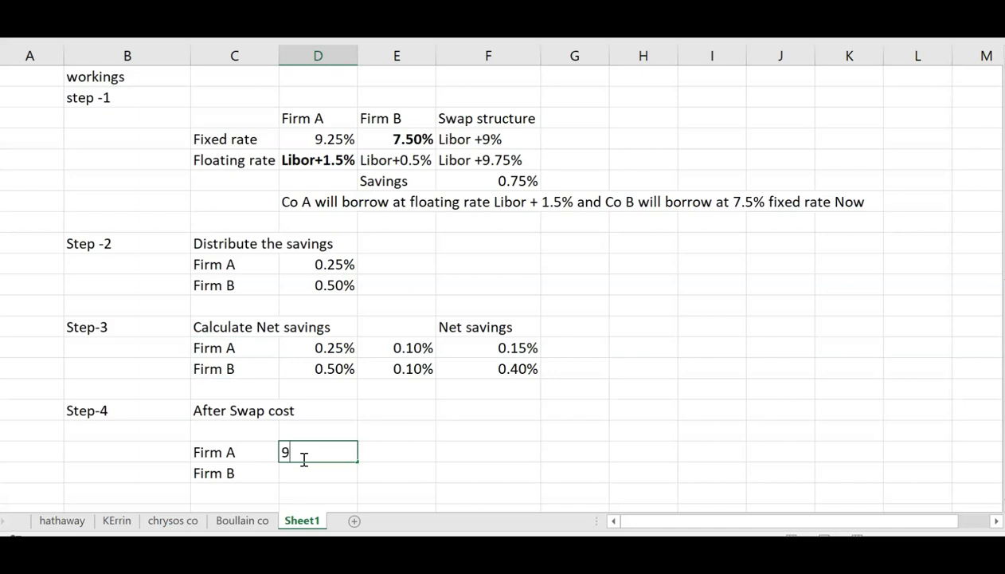
pyautogui.write('.25%')
pyautogui.press('Return')
pyautogui.click(304, 456)
pyautogui.press('Right')
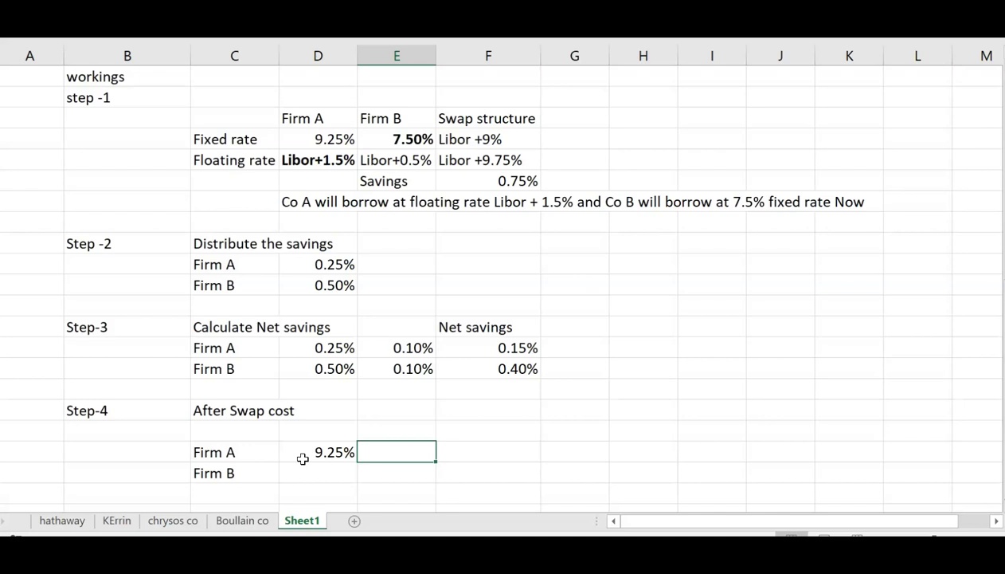
pyautogui.write('0.15%')
pyautogui.press('Right')
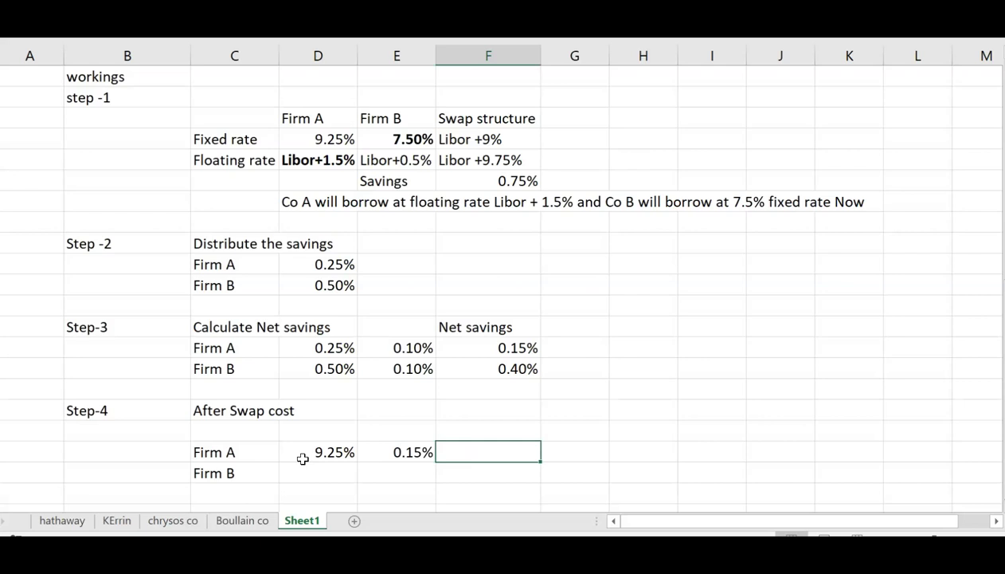
# Compute Firm A's after-swap cost as rate minus net savings, giving 9.10%.
pyautogui.write('=')
pyautogui.press('Left')
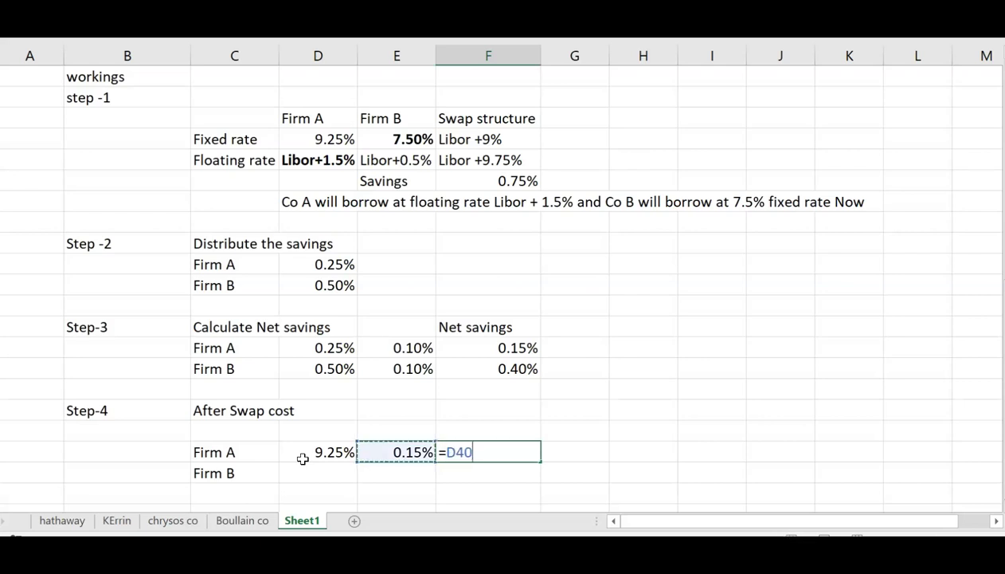
pyautogui.press('Left')
pyautogui.write('-')
pyautogui.press('Left')
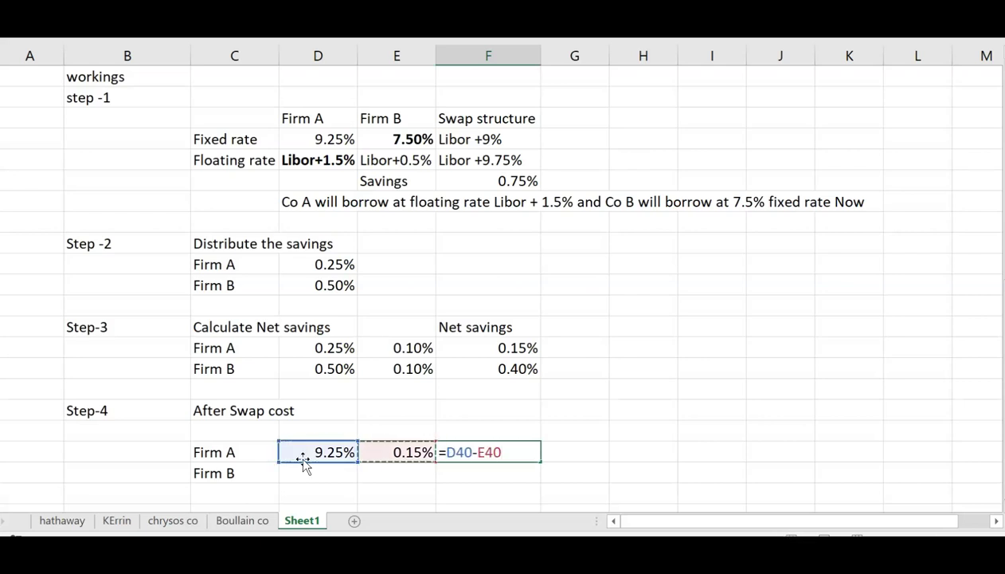
pyautogui.press('Return')
pyautogui.press('Left')
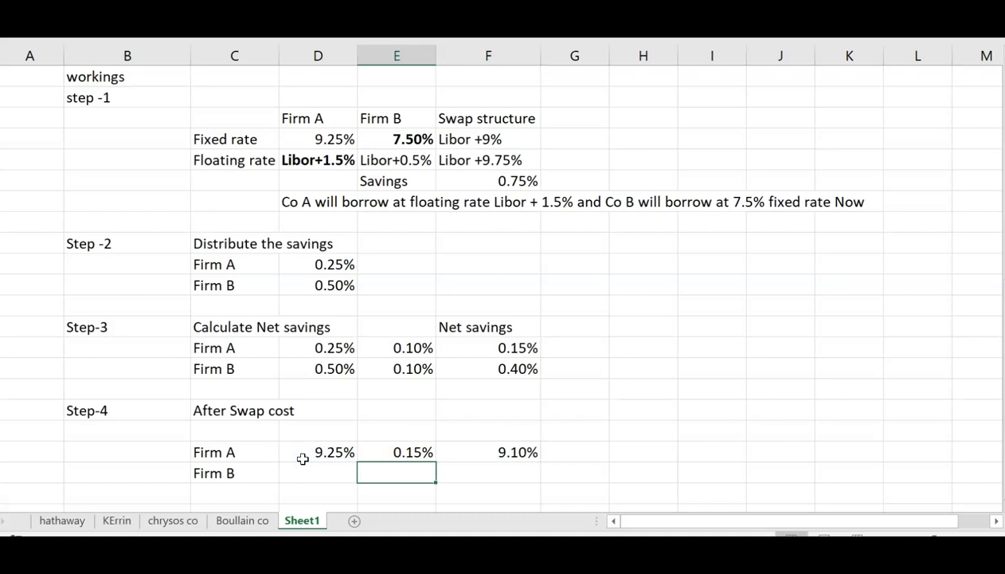
pyautogui.press('Left')
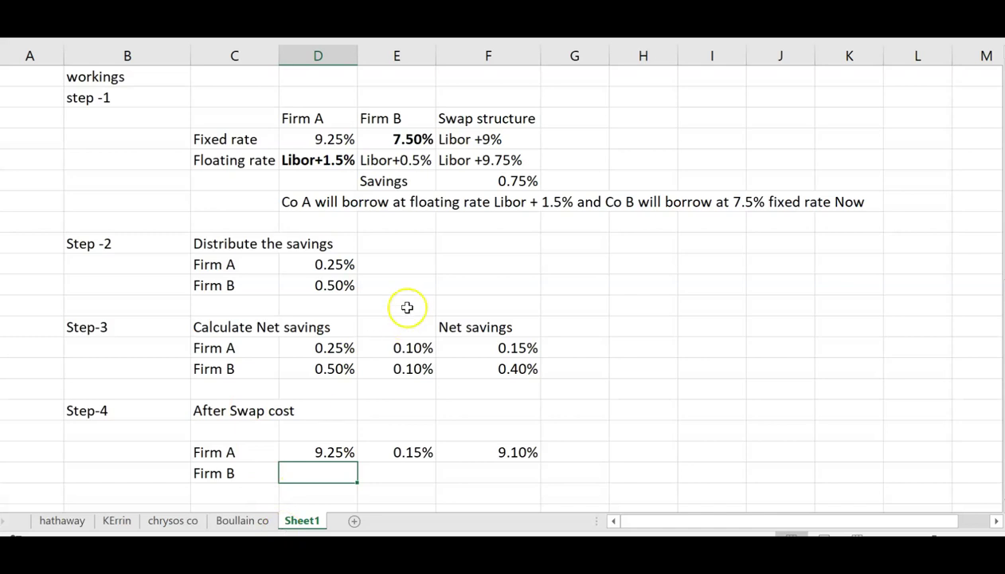
pyautogui.click(409, 140)
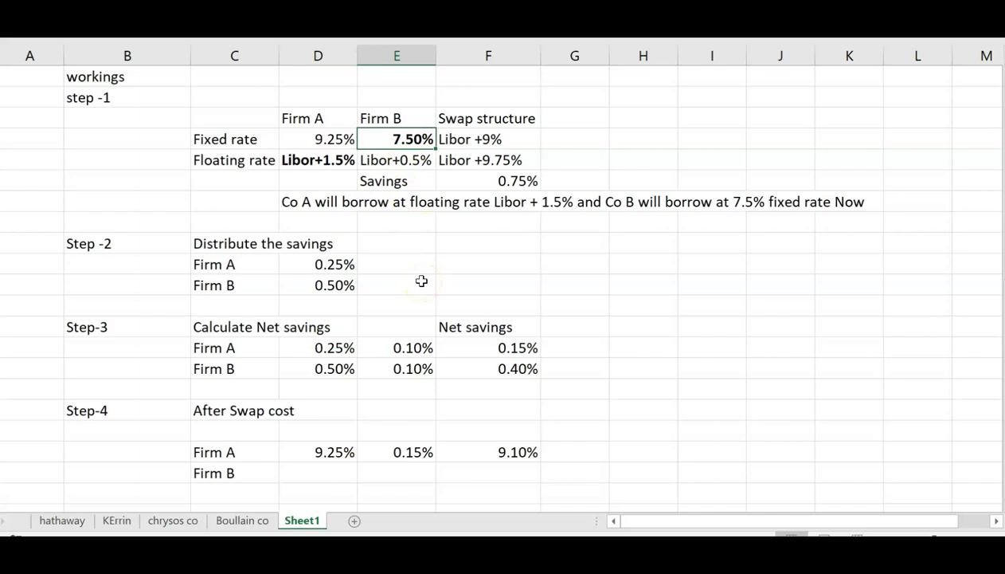
# Enter Libor+0.5% and 0.4% for Firm B, then begin its cost as Libor+0.1.
pyautogui.click(317, 475)
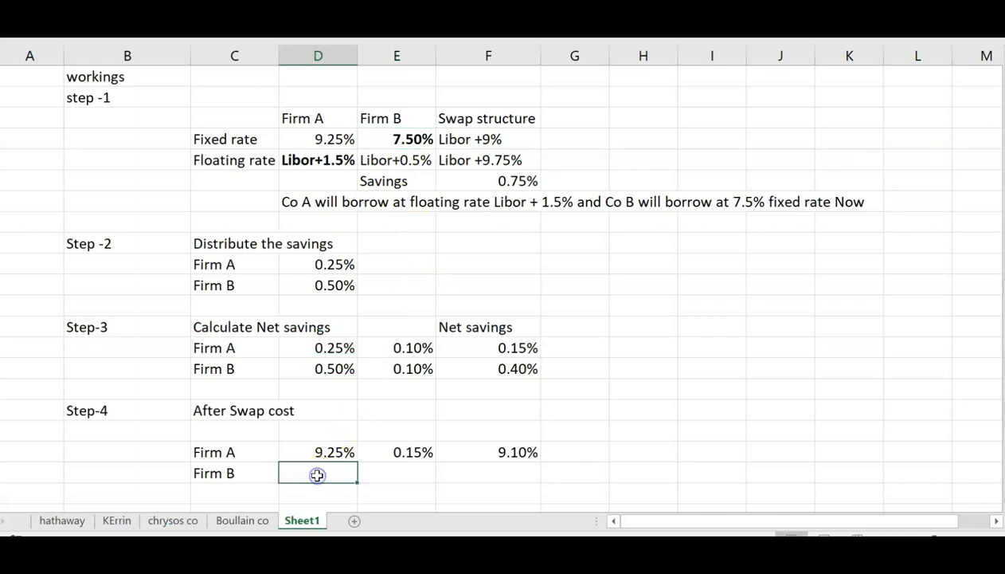
pyautogui.write('Libo')
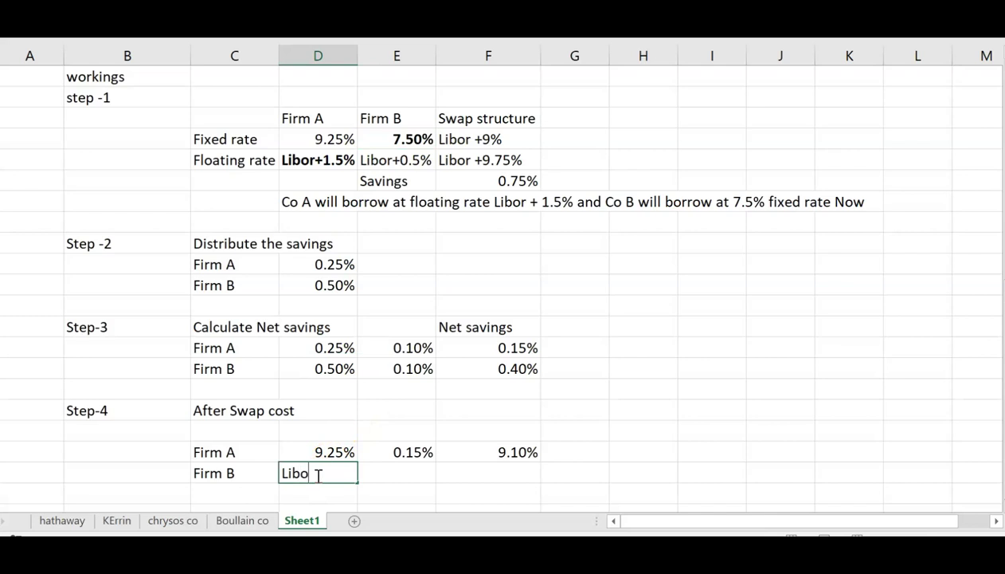
pyautogui.write('r+0.5%')
pyautogui.press('Tab')
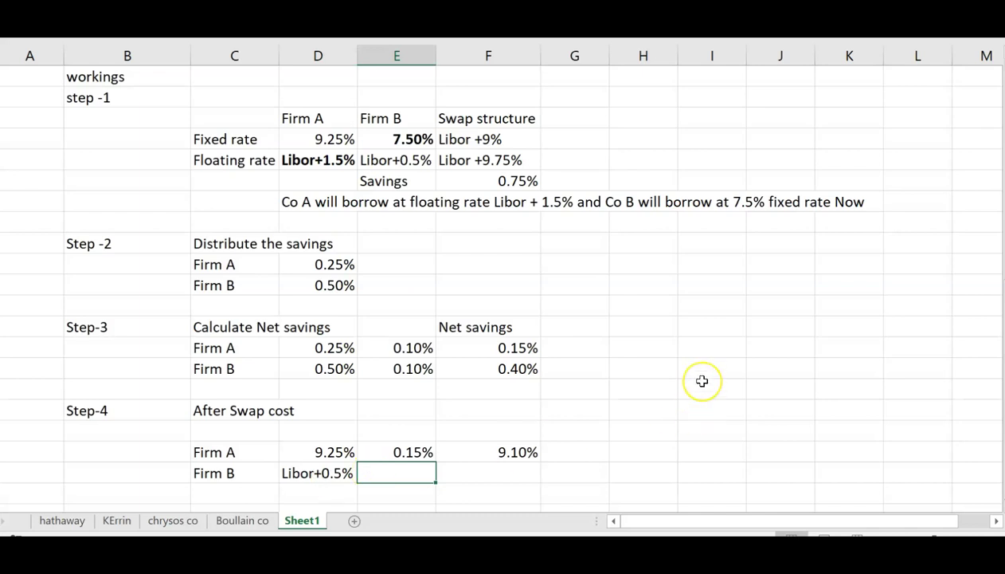
pyautogui.write('0.4')
pyautogui.press('Tab')
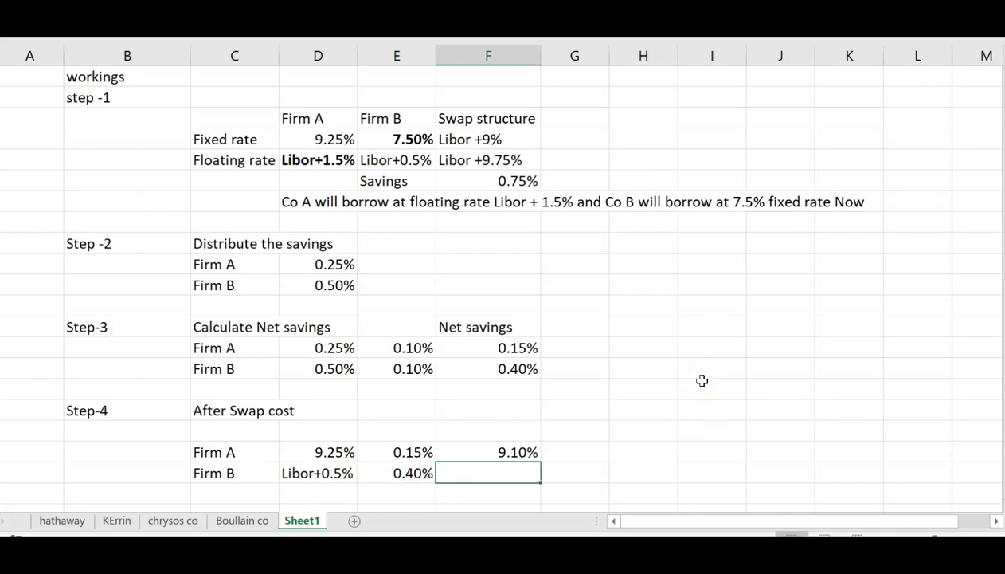
pyautogui.write('=')
pyautogui.press('BackSpace')
pyautogui.write('Libor+0.1')
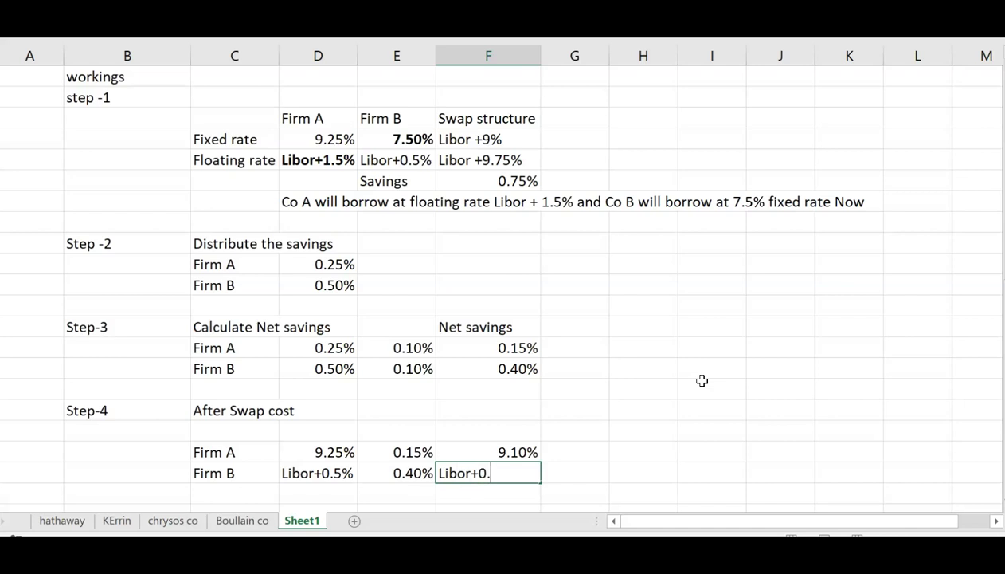